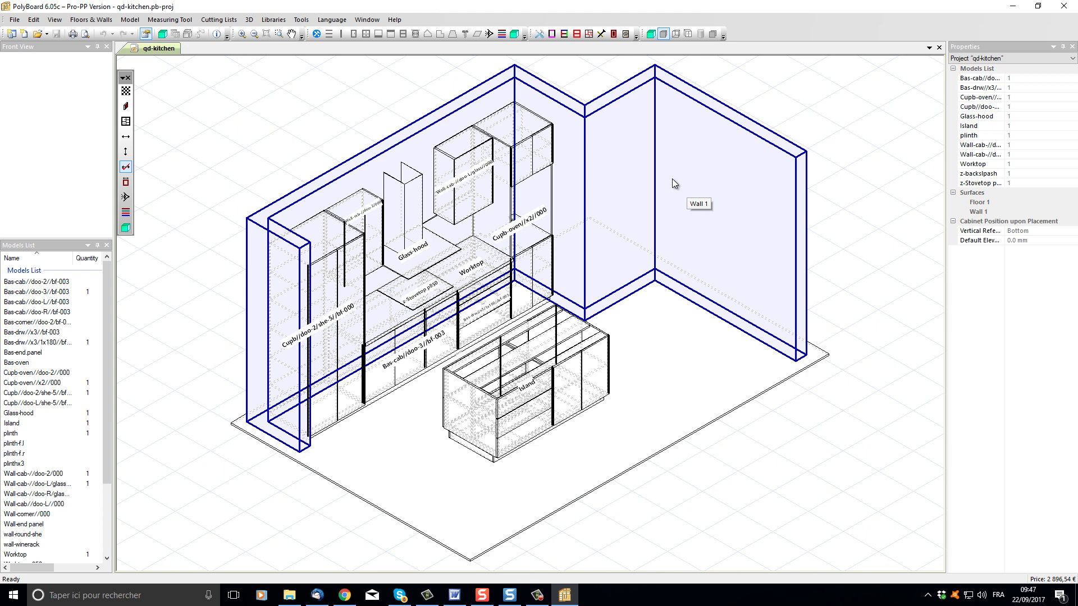
- Open the Bas-drw//x3/1x180//bf-003 cabinet in two 3D views and place them side by side in vertical tab groups
click(27, 342)
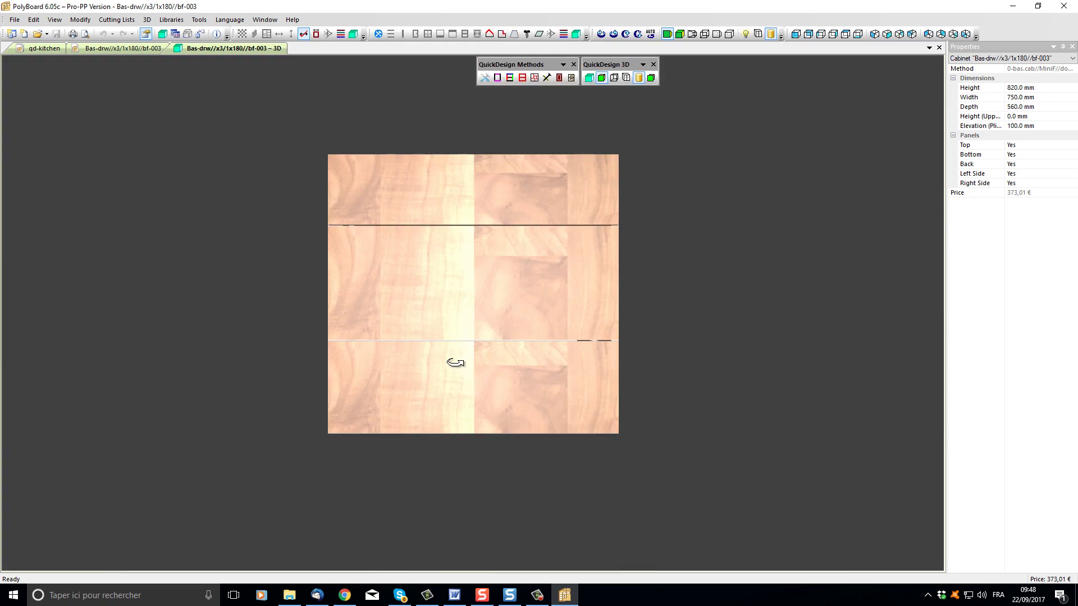
drag(414, 332, 578, 388)
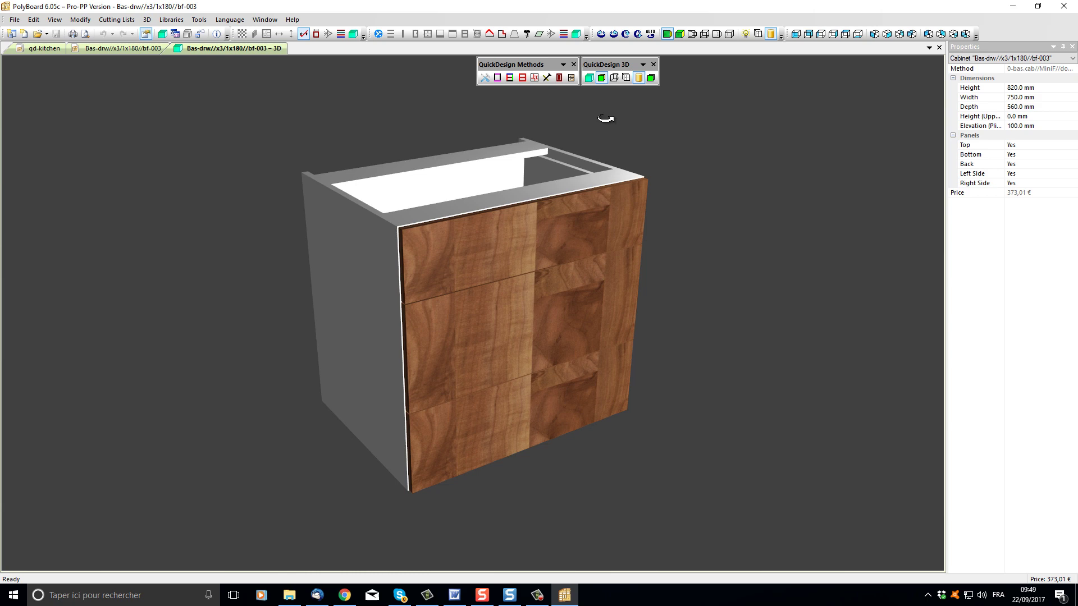
click(589, 79)
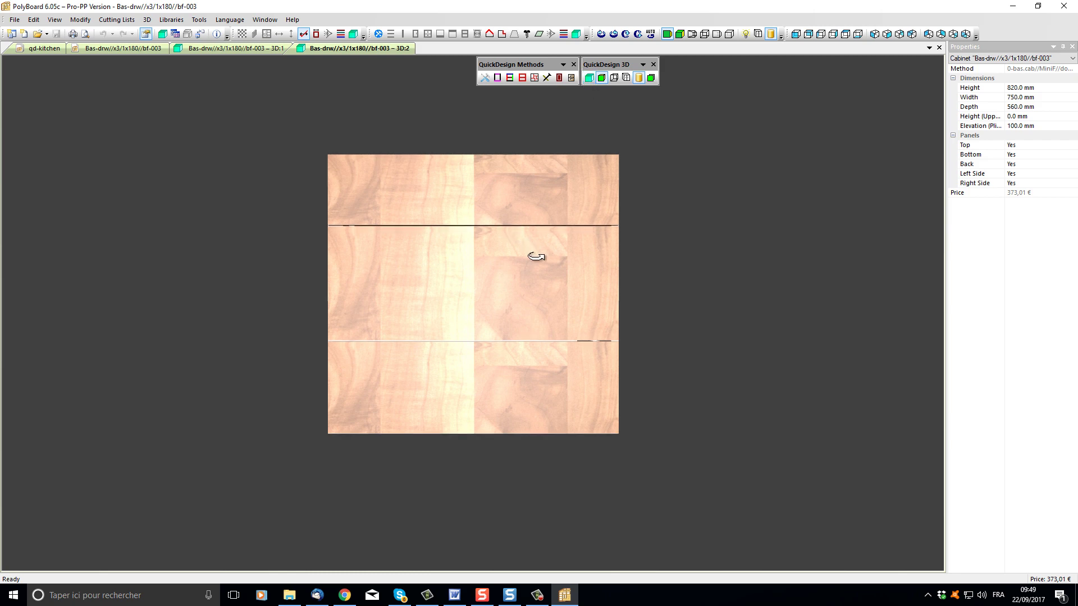
drag(537, 257, 753, 293)
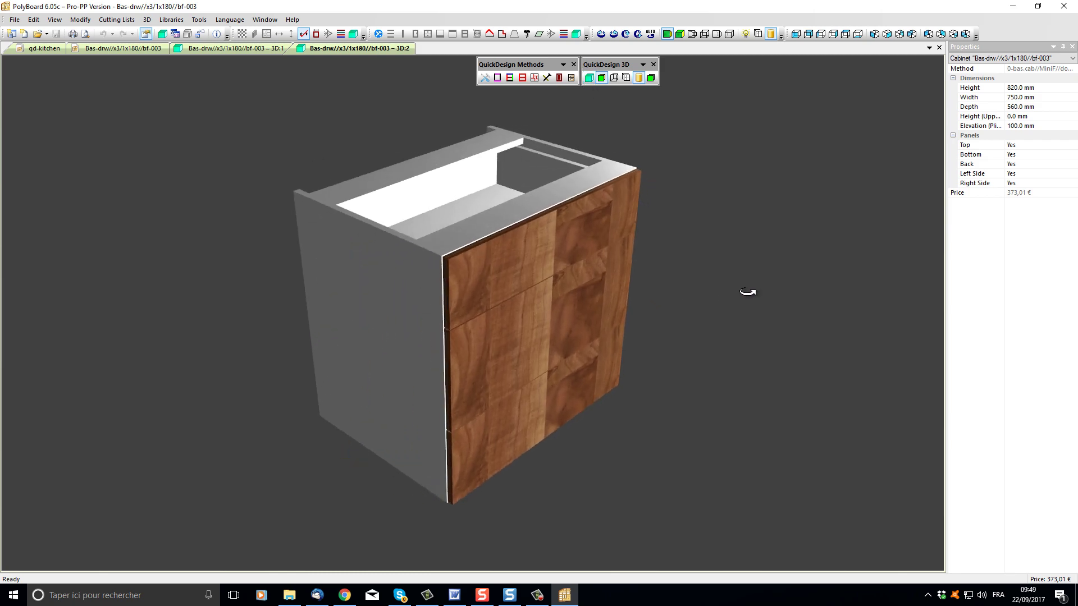
right_click(347, 49)
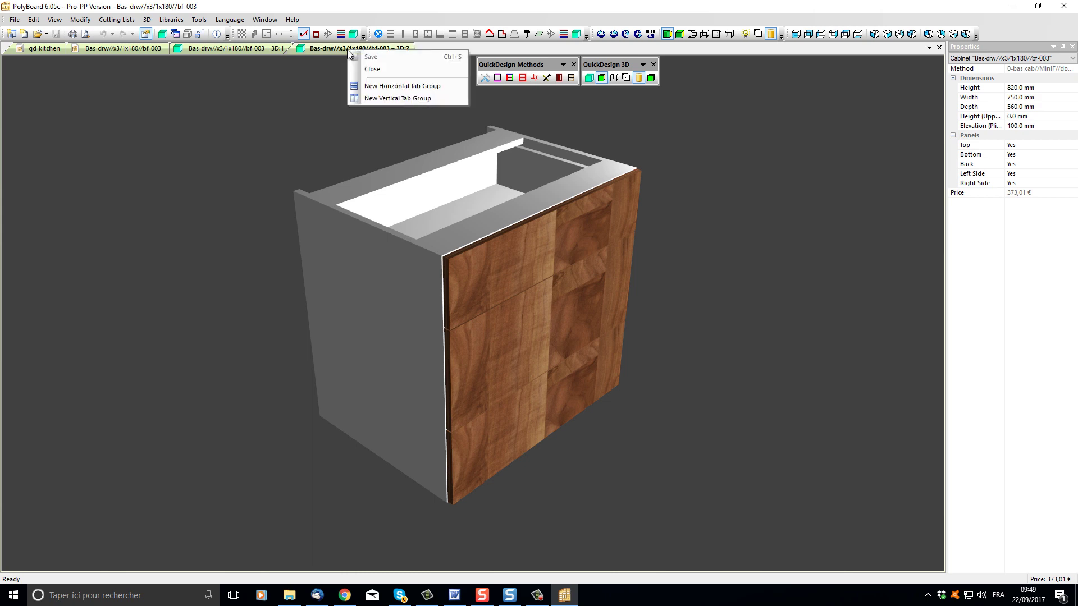
click(395, 99)
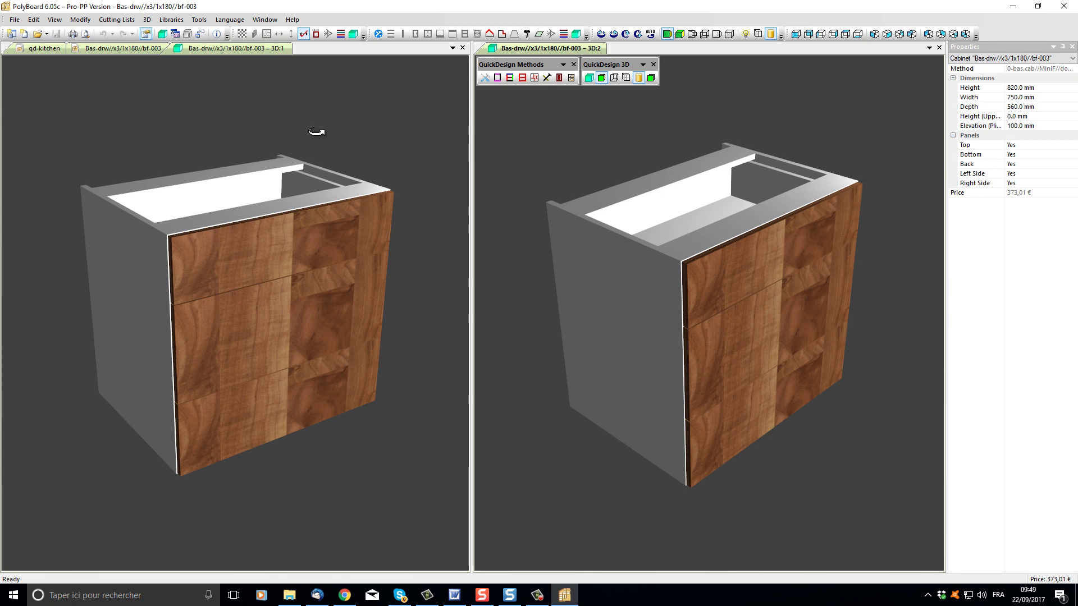
- Switch the second 3D view to wireframe rendering with hidden faces and cycle its drawers through open to hidden
click(616, 78)
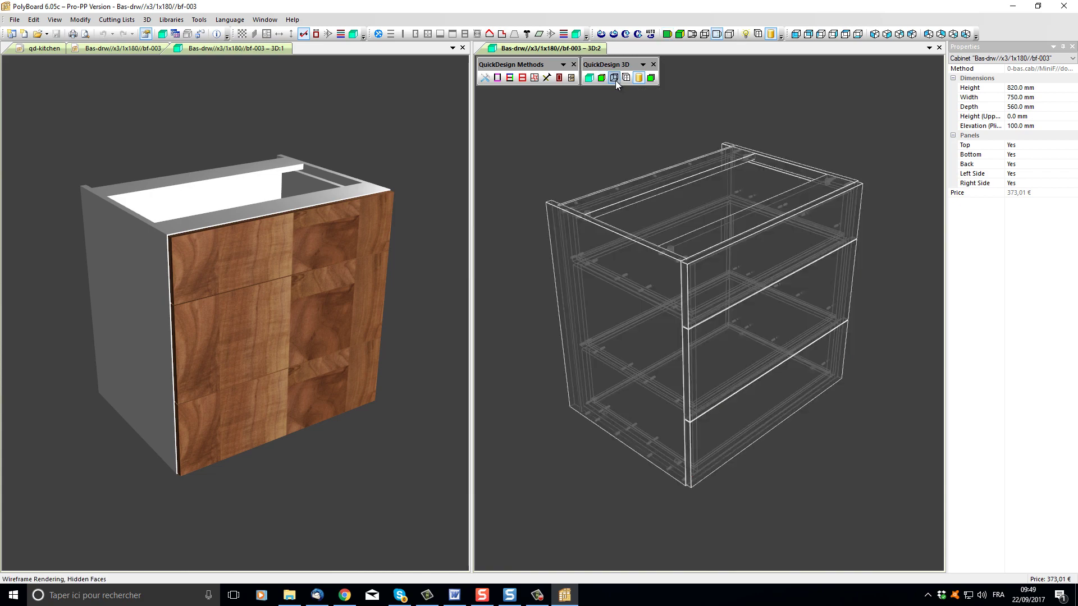
drag(655, 366, 623, 328)
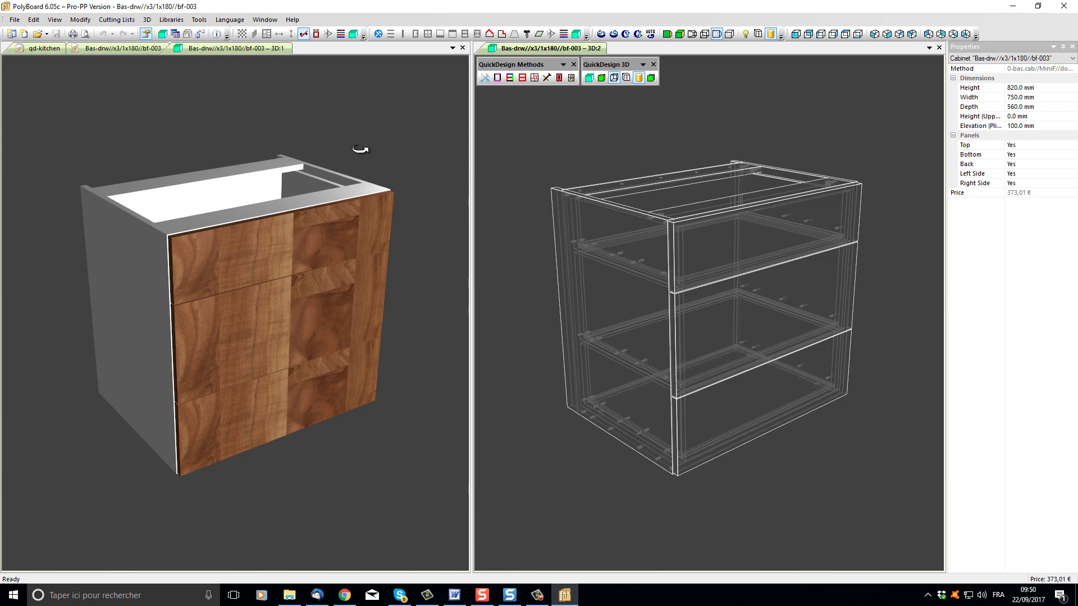
mouse_move(360, 149)
mouse_down()
mouse_move(393, 168)
mouse_move(348, 159)
mouse_up()
drag(638, 168, 635, 210)
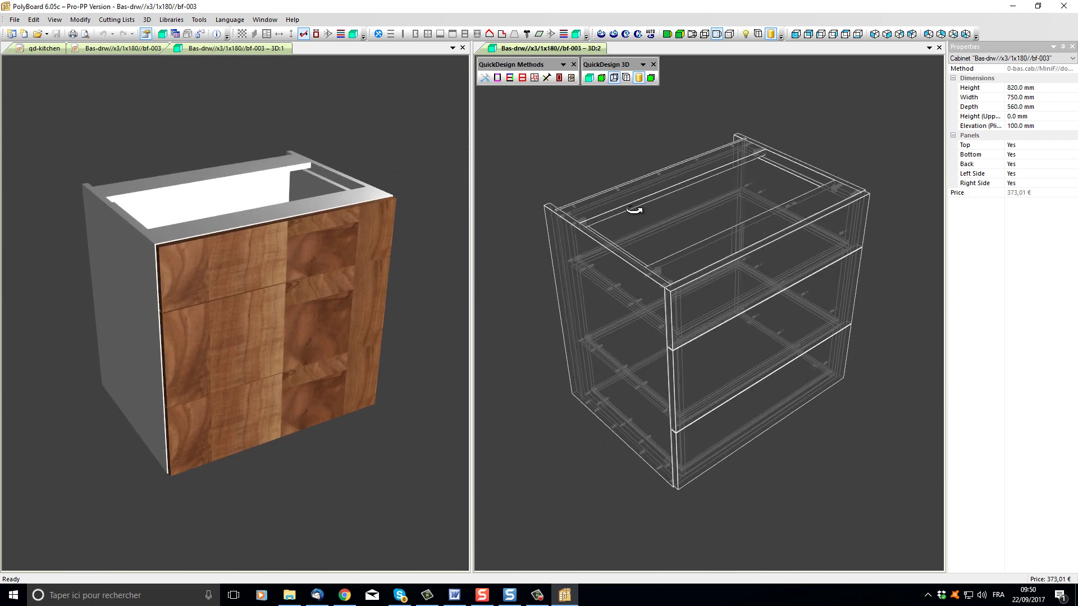
click(625, 82)
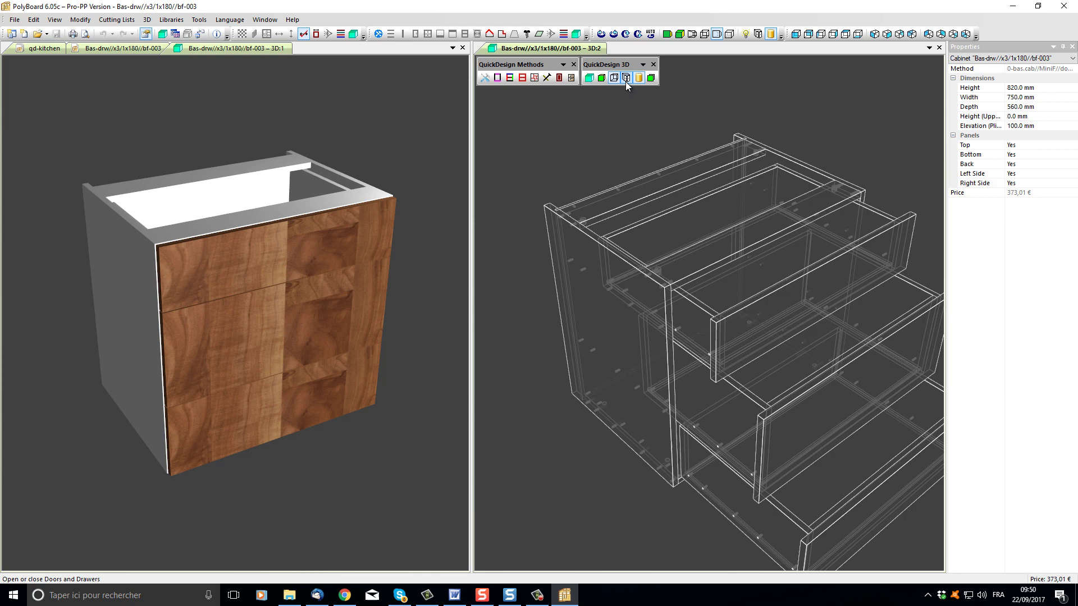
click(627, 82)
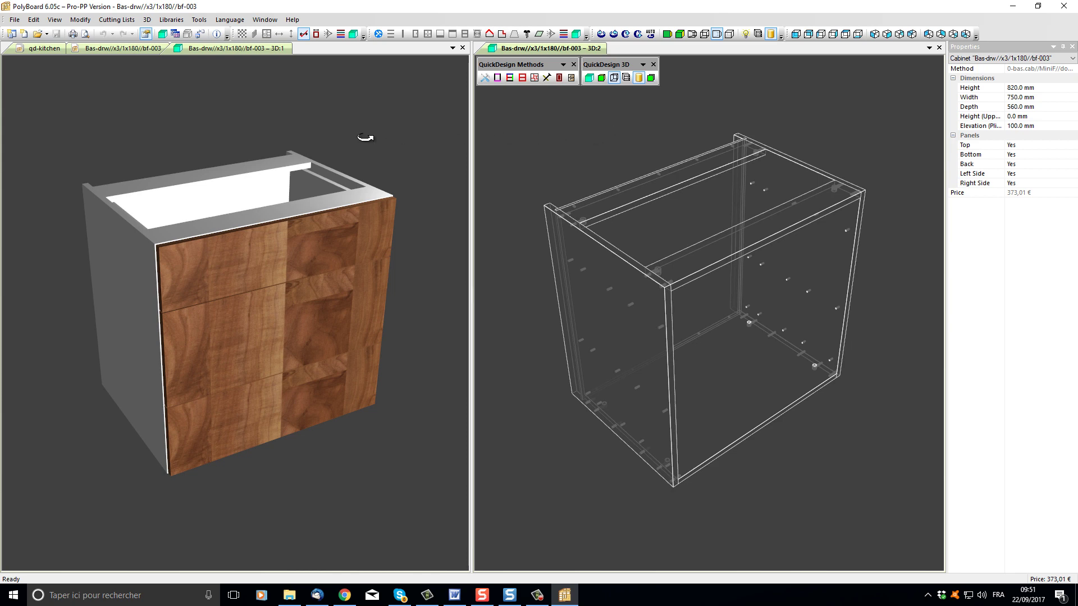
- Cycle the drawers in the textured 3D view through open and hidden back to closed
click(272, 117)
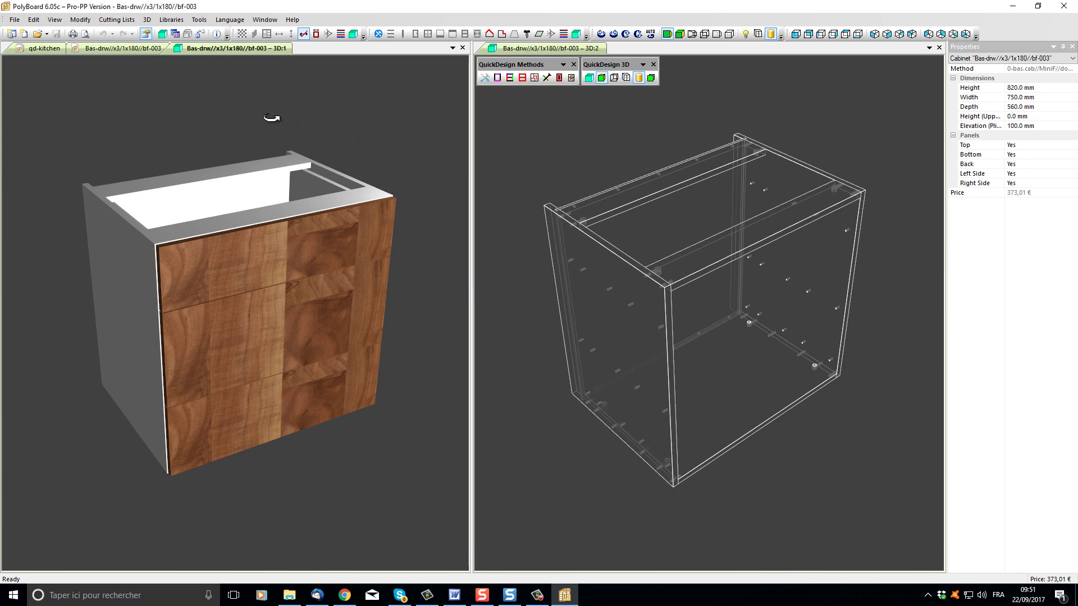
click(627, 79)
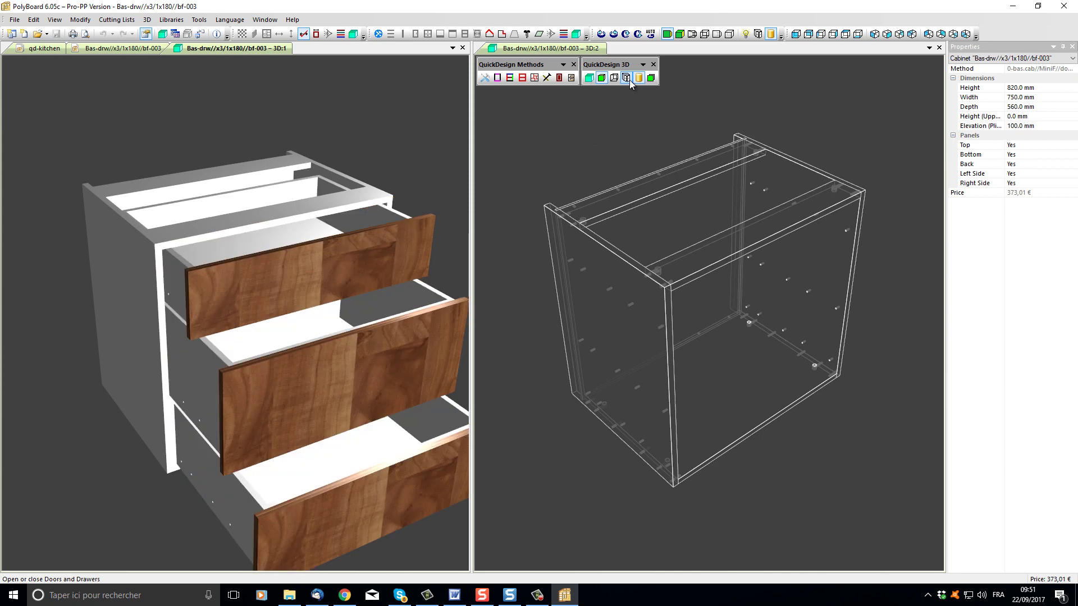
click(628, 78)
click(629, 79)
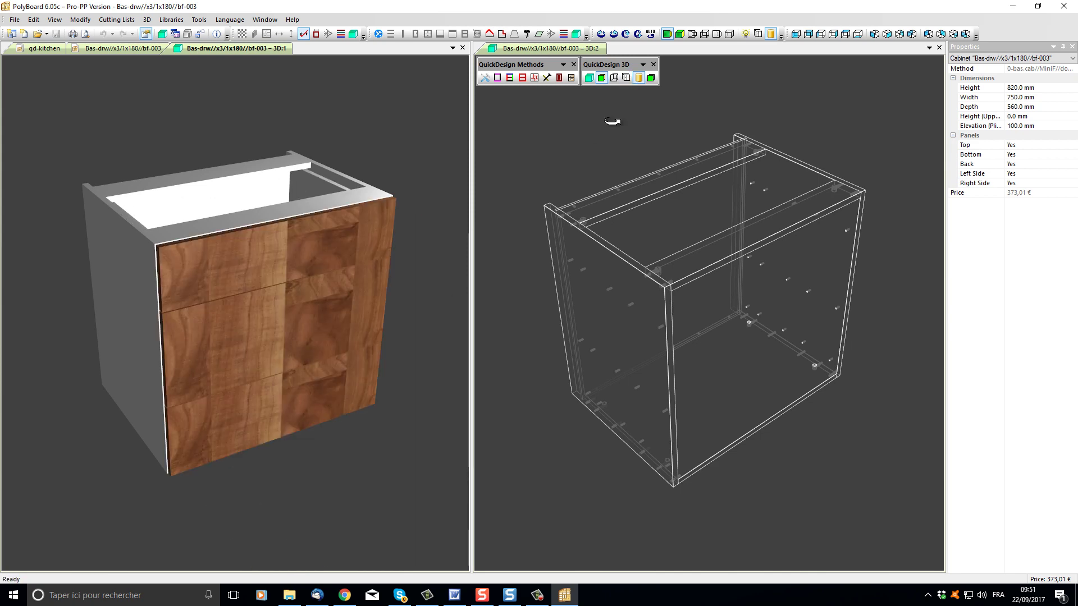
- Hide the toolings in the wireframe 3D view and show them again
click(612, 128)
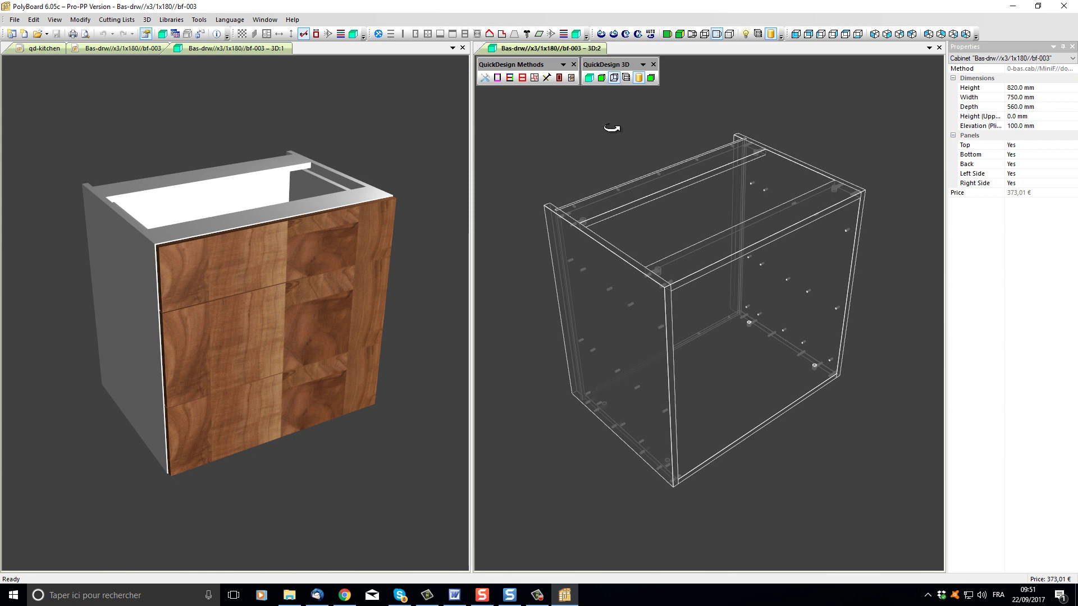
click(638, 79)
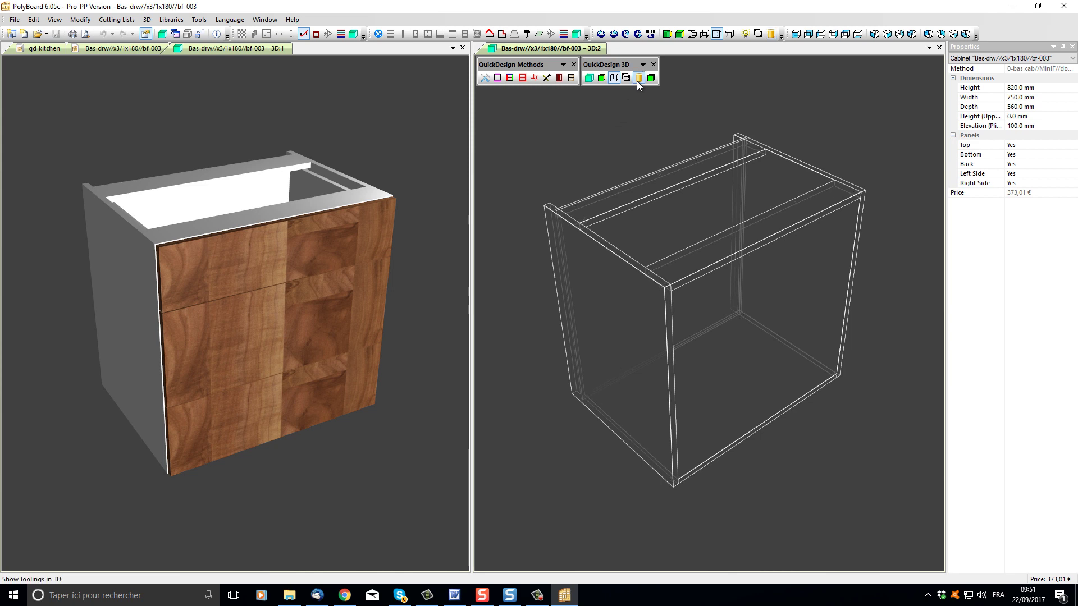
click(638, 79)
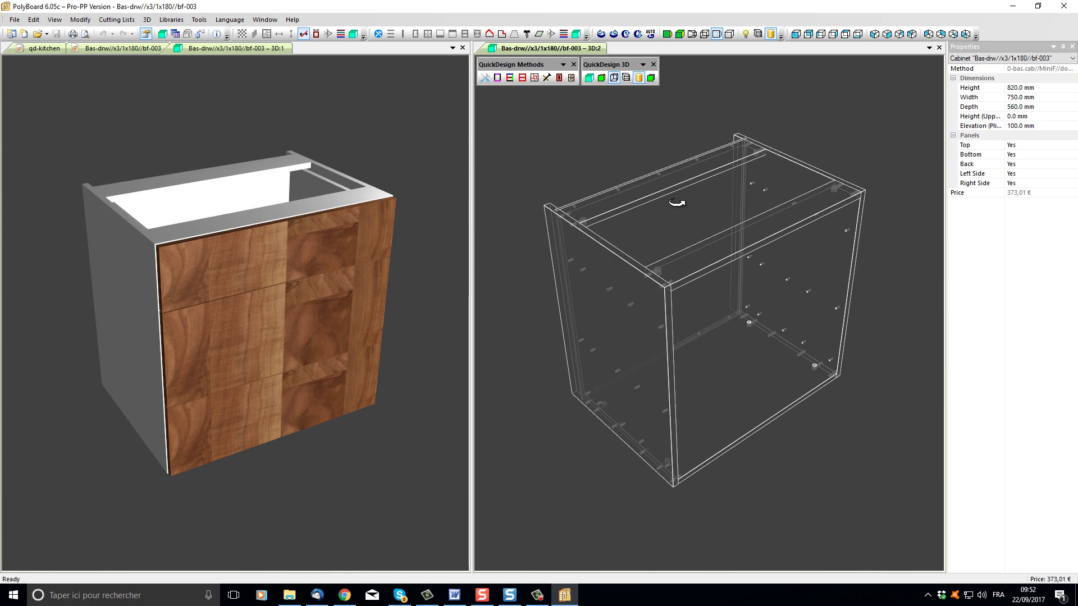
- Open the drawers in the textured 3D view and toggle its display of toolings
click(381, 114)
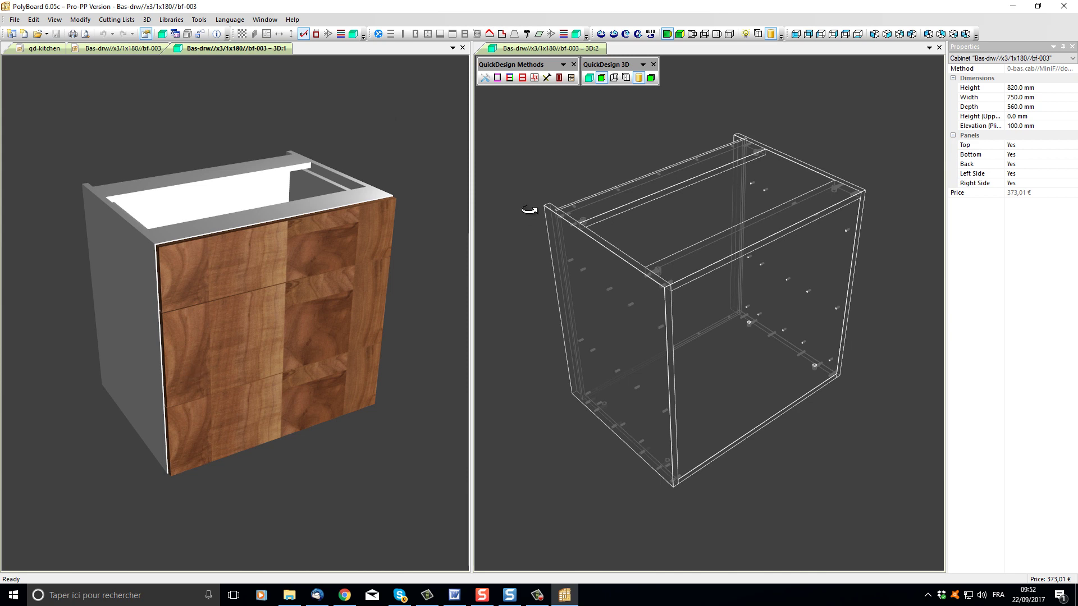
click(626, 78)
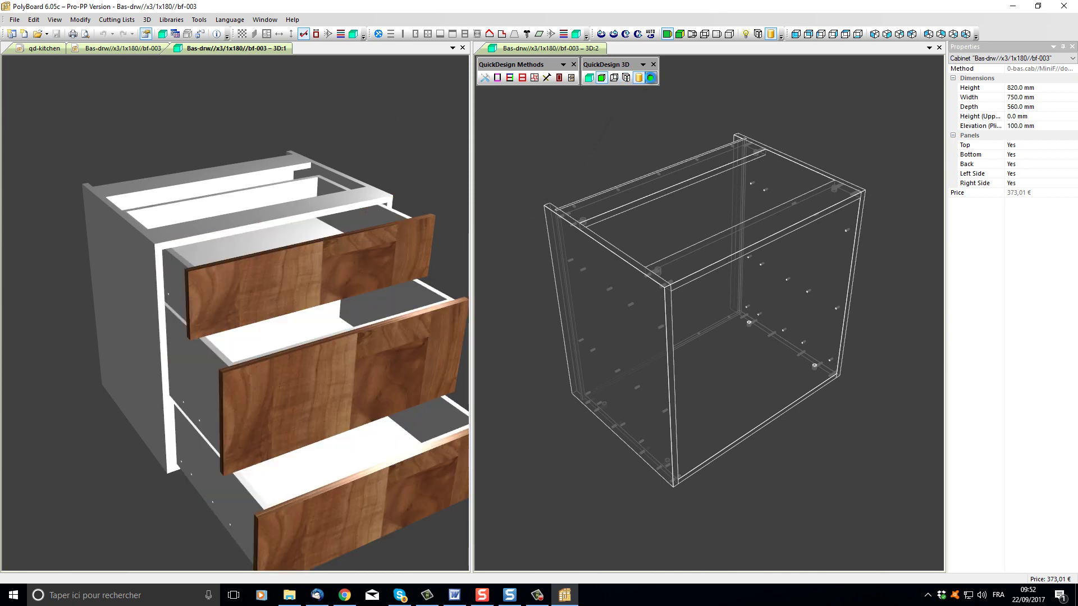
click(640, 78)
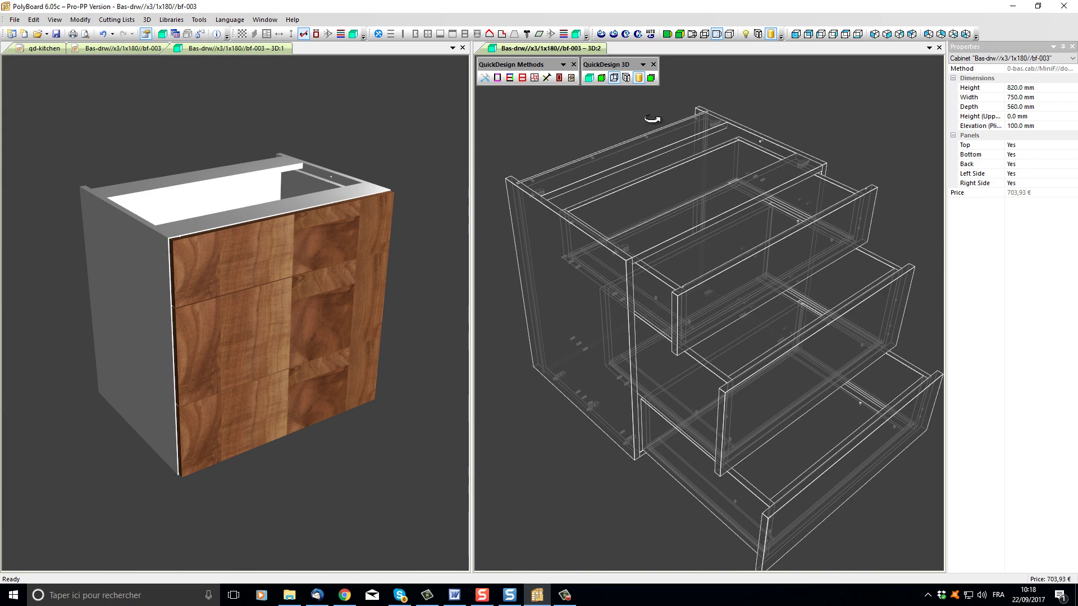
- Apply the fitting links sub-method 00-ed//minifix-010//dowel-010//back-screw to the drawer cabinet
click(547, 79)
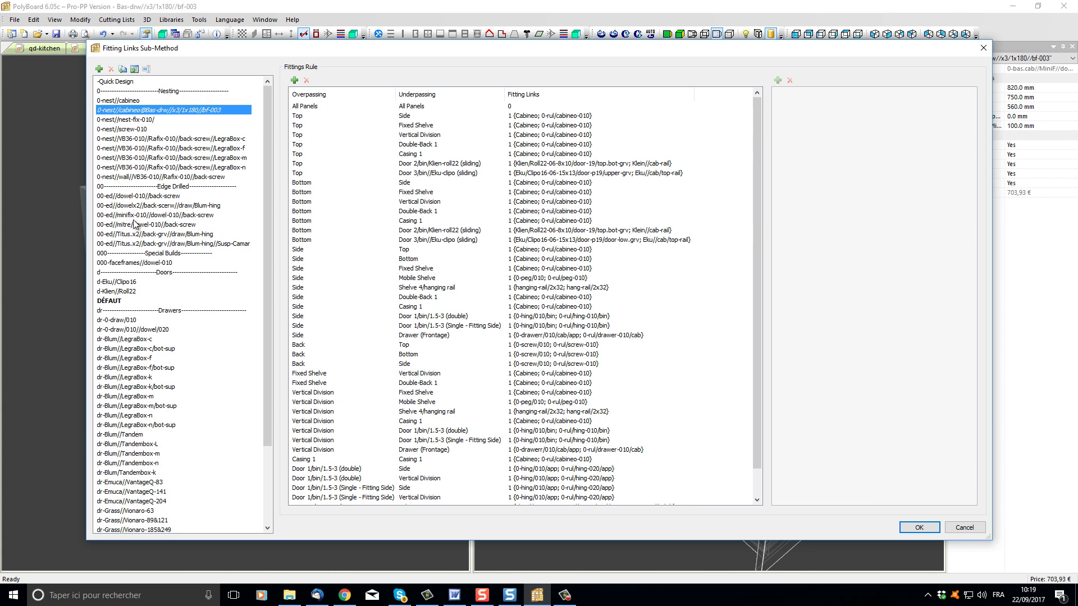
click(138, 216)
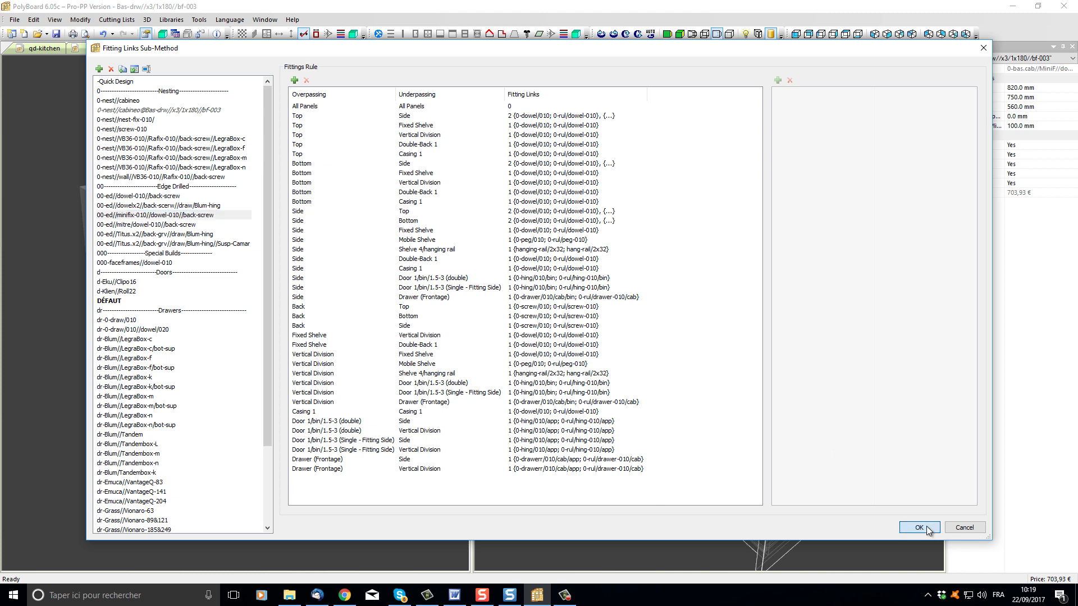
click(919, 528)
click(531, 322)
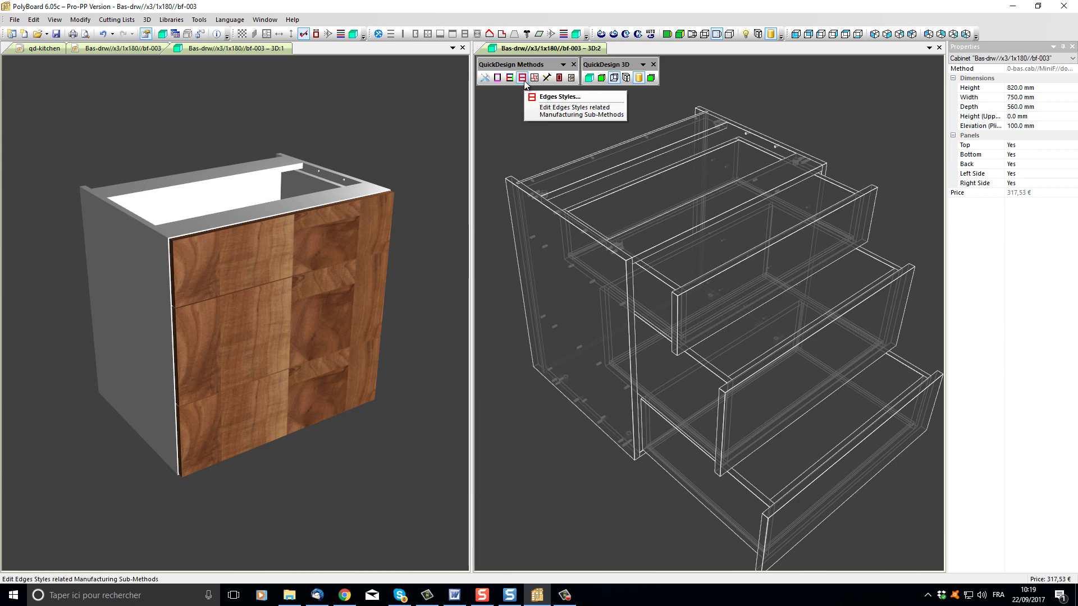
- Apply the edges style 0-edging/all-010/fac-020 to the cabinet and inspect the edging from several angles
click(524, 78)
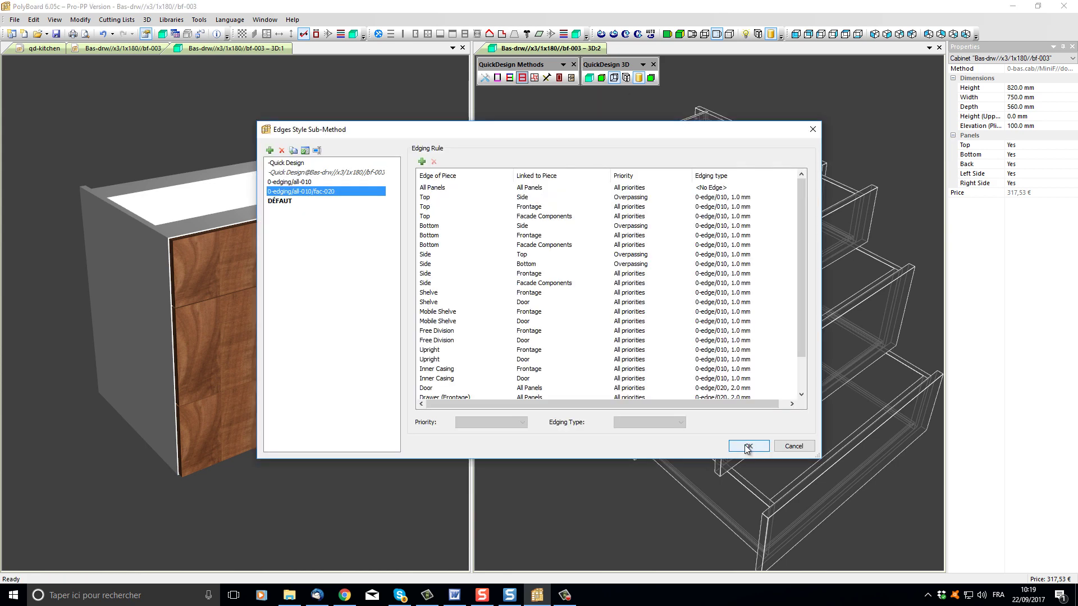
click(748, 447)
click(542, 338)
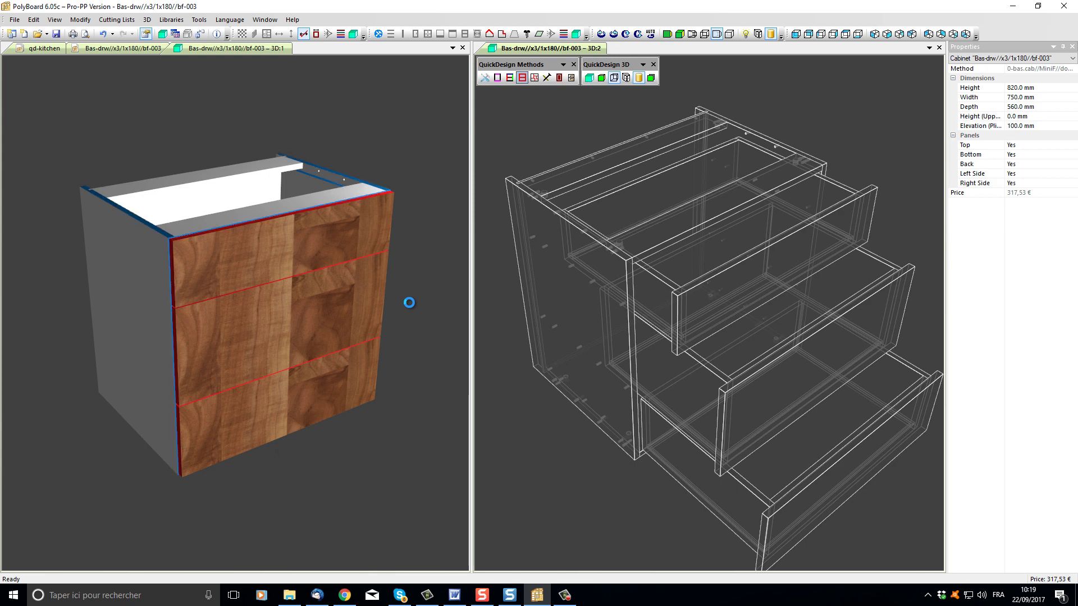
drag(210, 291, 242, 300)
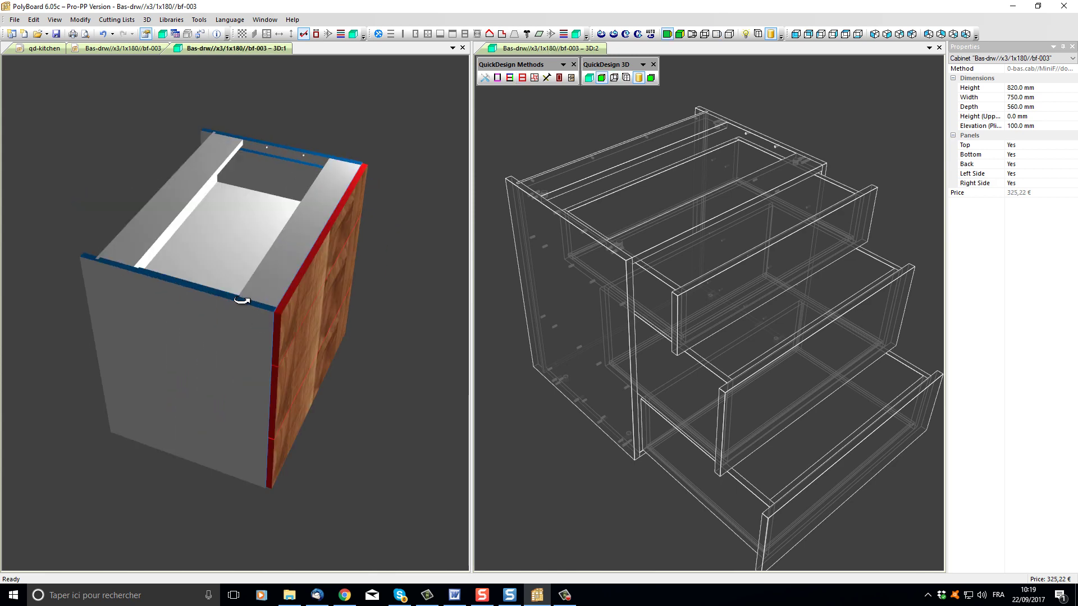
drag(292, 368, 169, 311)
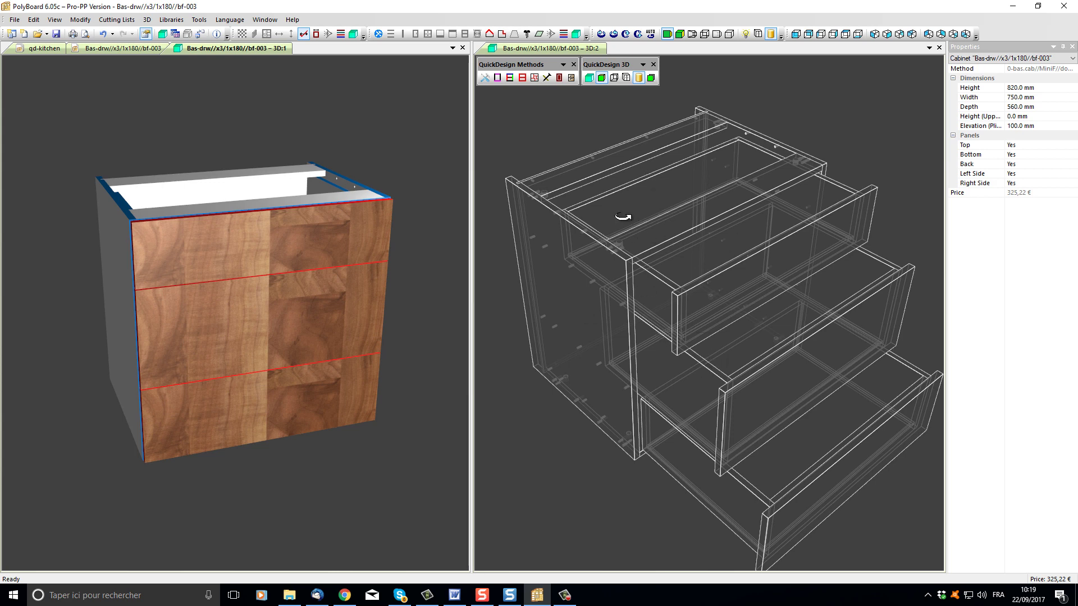
drag(207, 445, 173, 392)
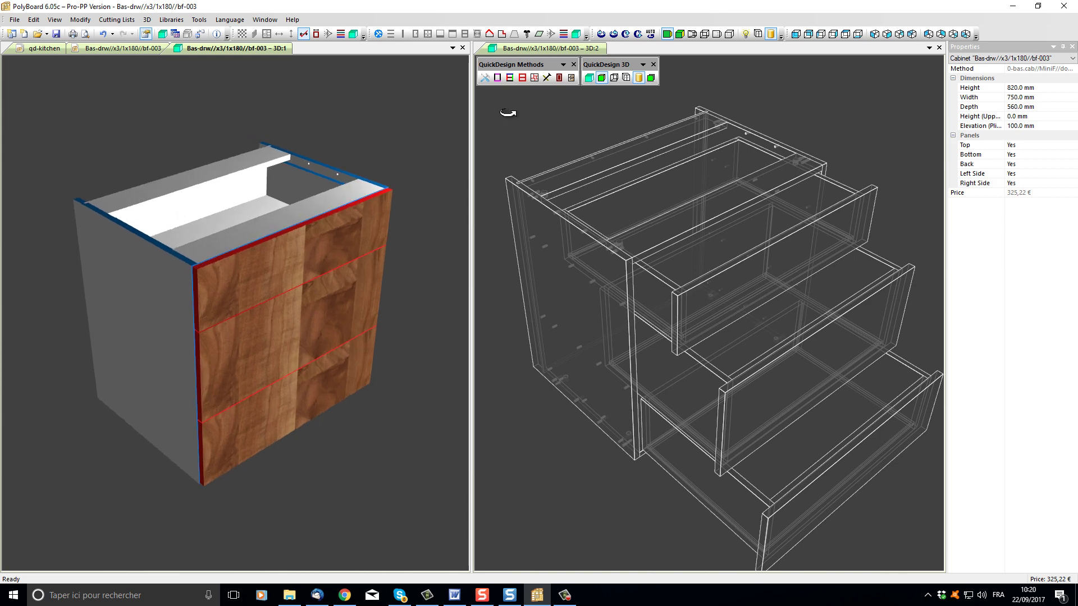
- Apply the material style 0-egger/car-0190/int-0160/back-0080/fac-0191 to the whole cabinet
click(510, 78)
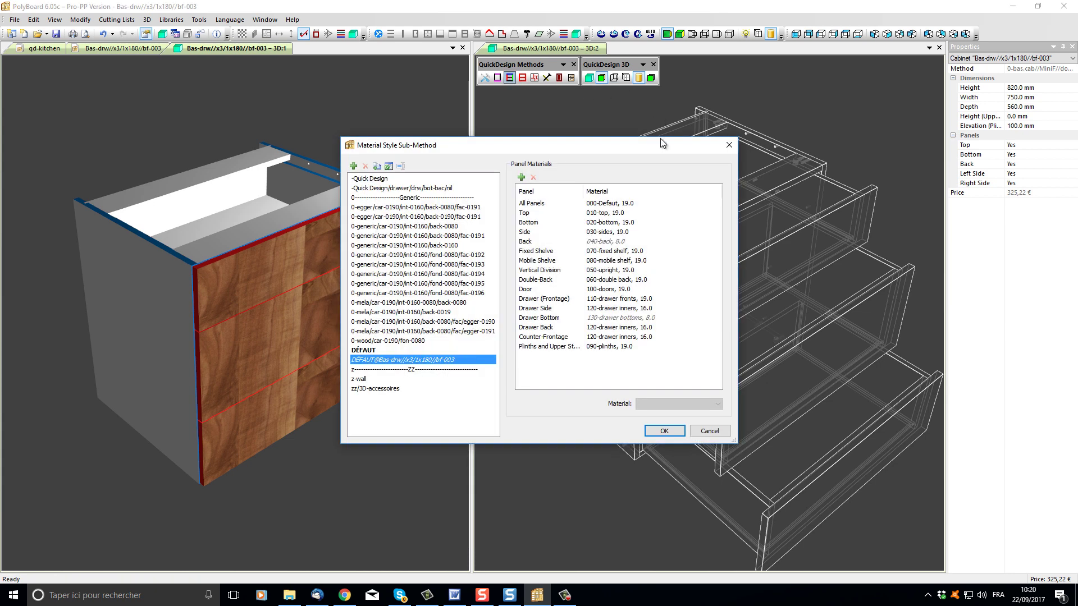
click(393, 207)
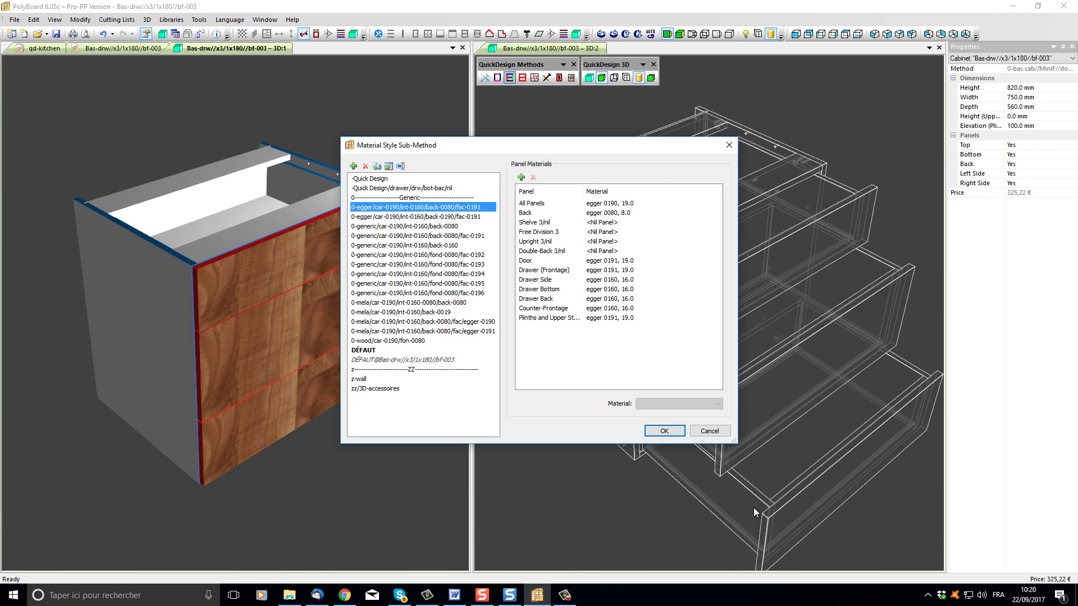
click(666, 431)
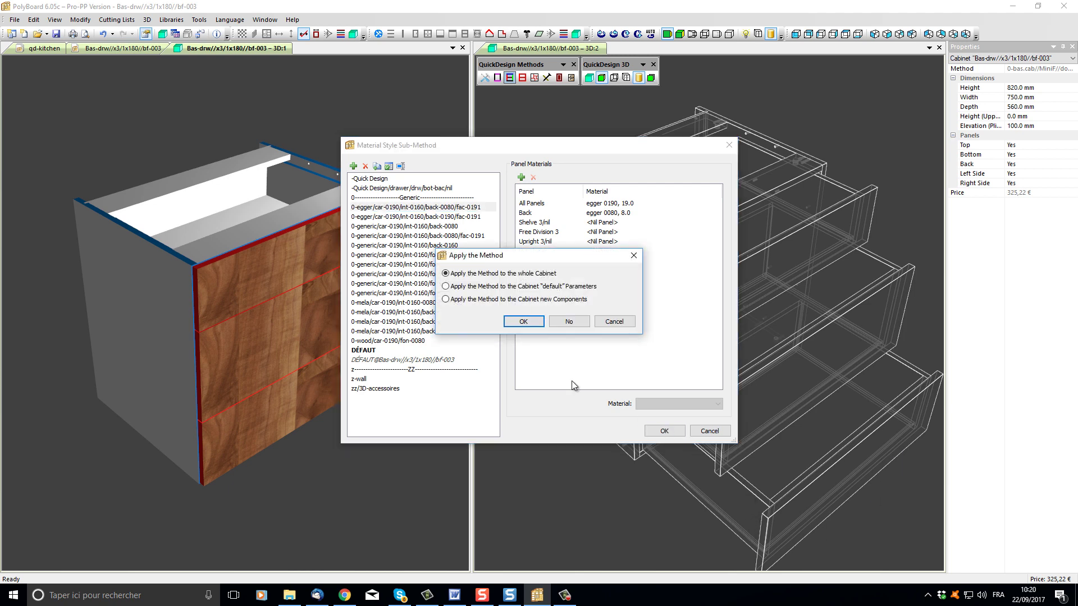
click(521, 322)
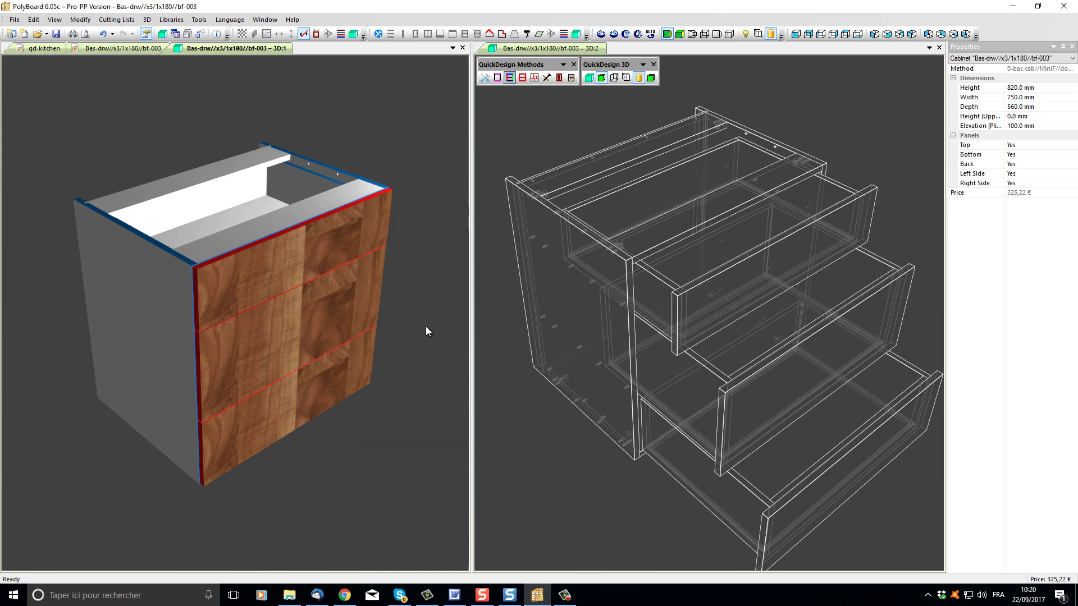
drag(260, 332, 231, 356)
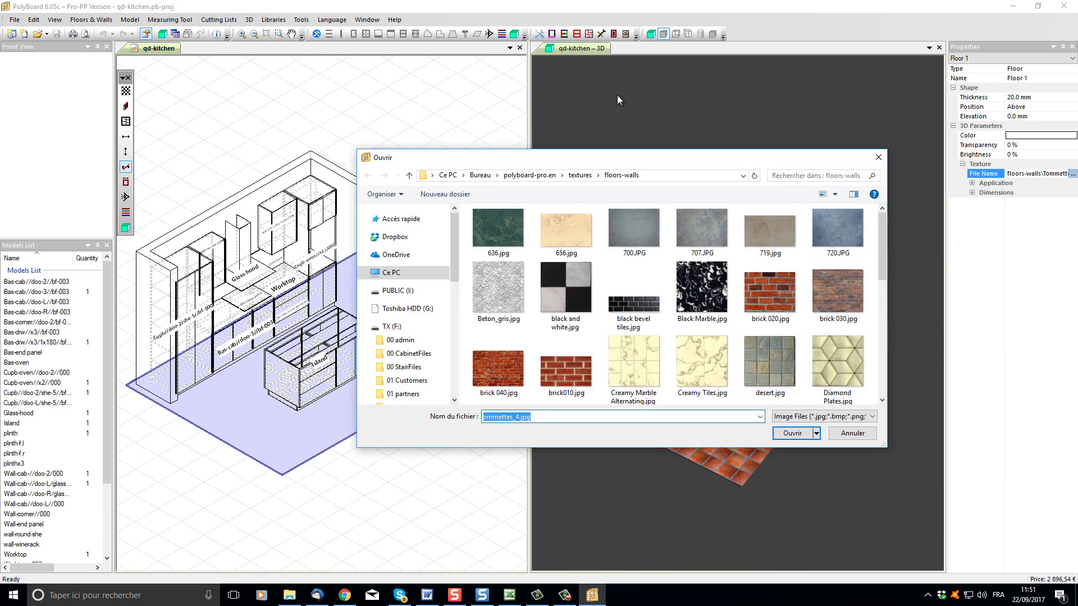
- Set the kitchen floor's texture to the slate 010.jpg image from the floors-walls folder
scroll(769, 233, down, 3)
scroll(674, 303, down, 5)
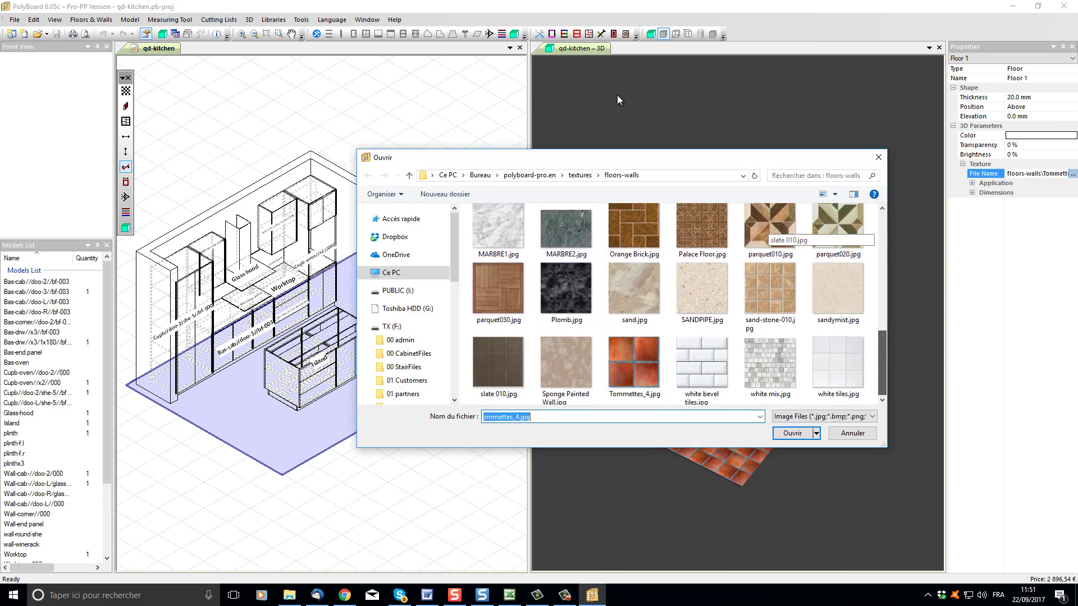
click(566, 368)
double_click(566, 368)
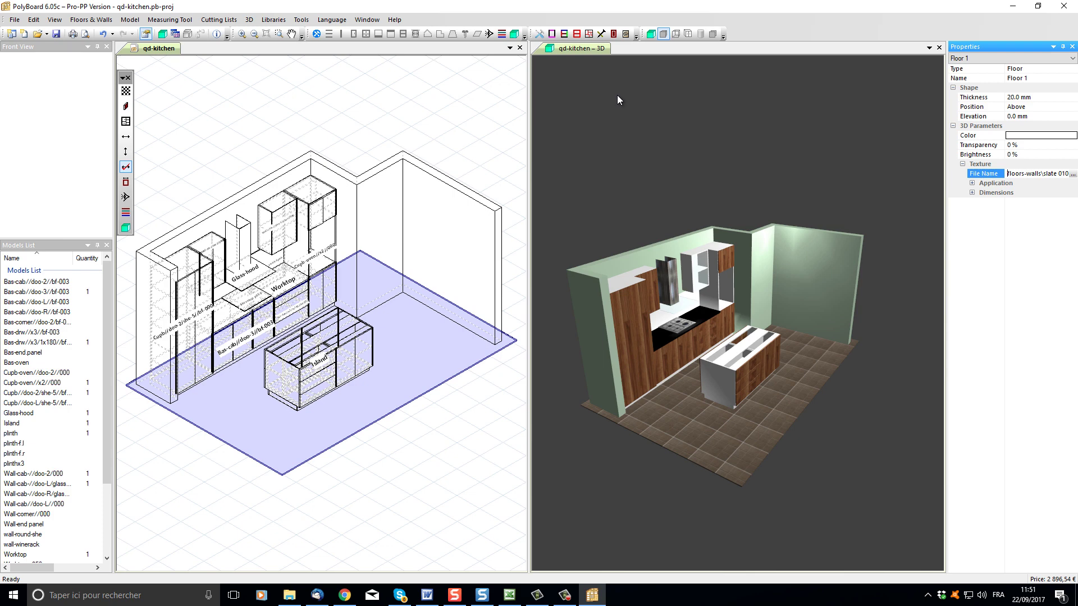
- Assign the Egger texture H850.jpg to the 100-doors and 110-drawer fronts panel materials together
click(125, 212)
key(Return)
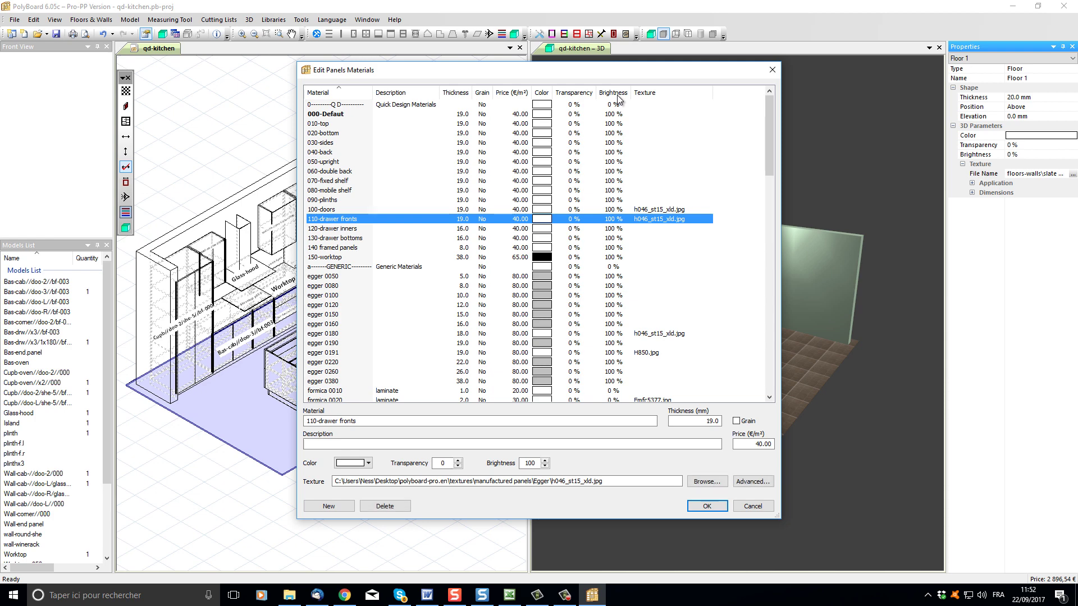
key(shift+Up)
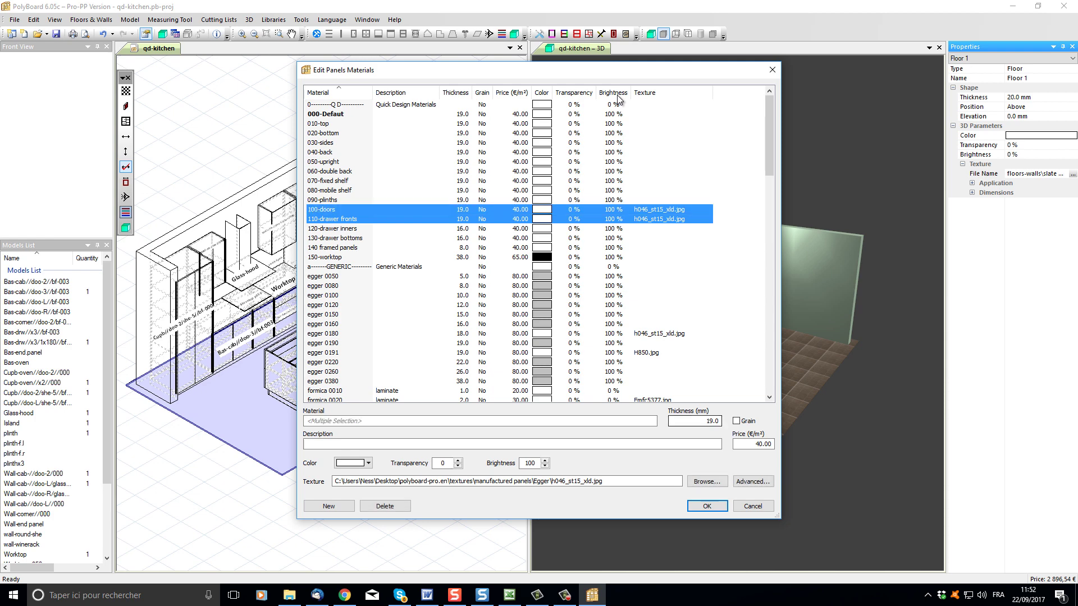
key(alt+b)
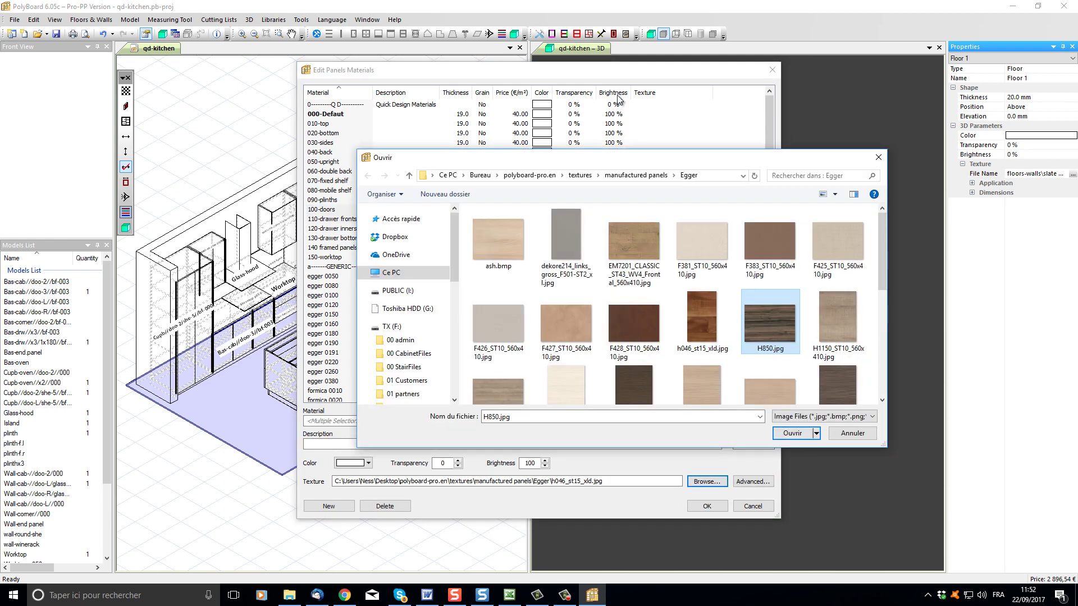
key(Return)
key(Return)
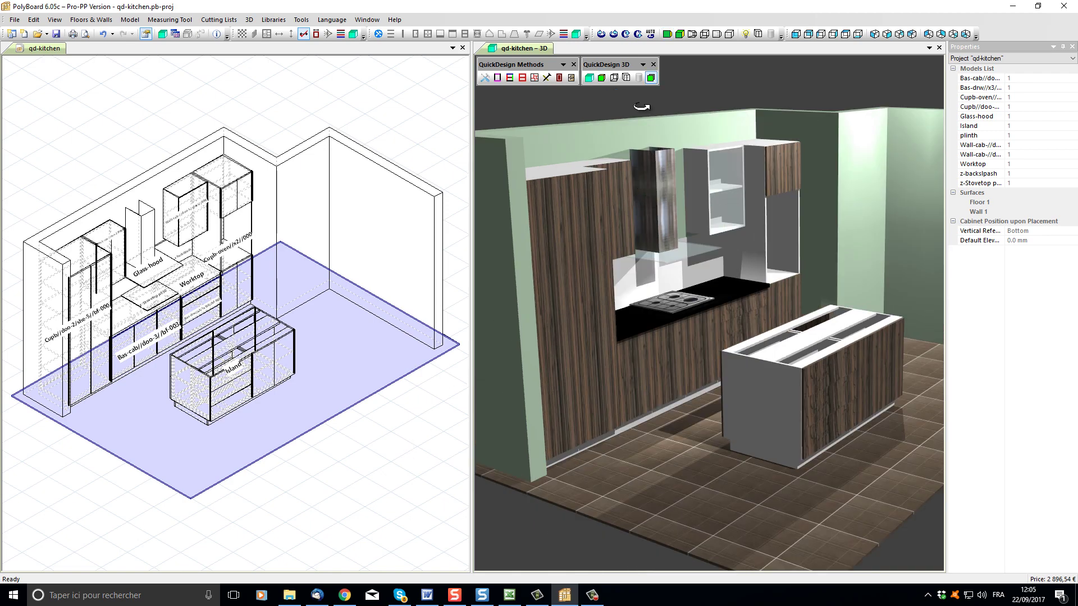
- Open the doors and drawers in the kitchen's 3D view
click(627, 79)
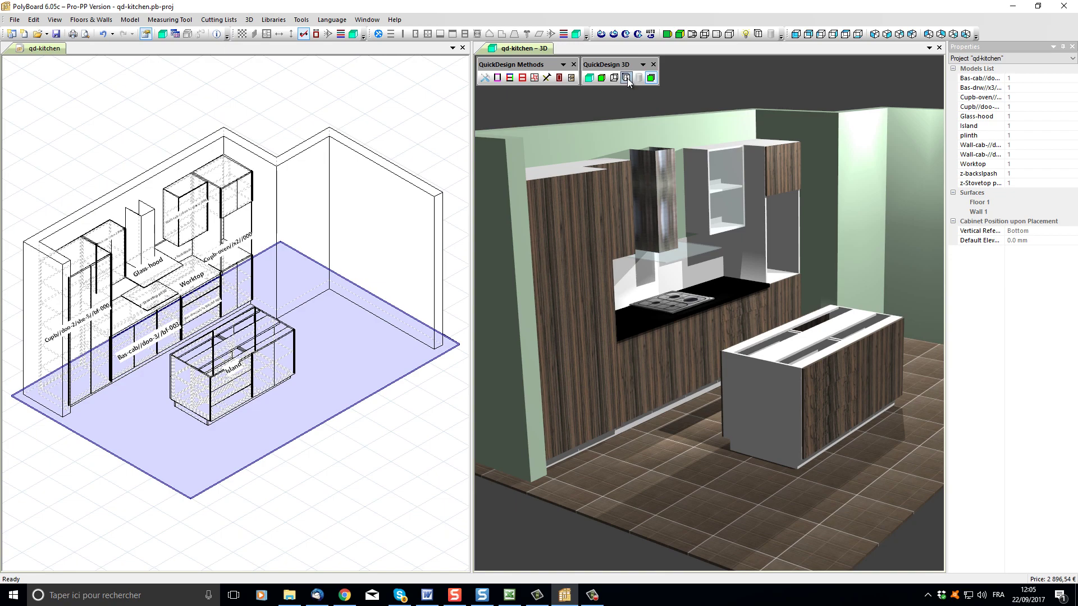